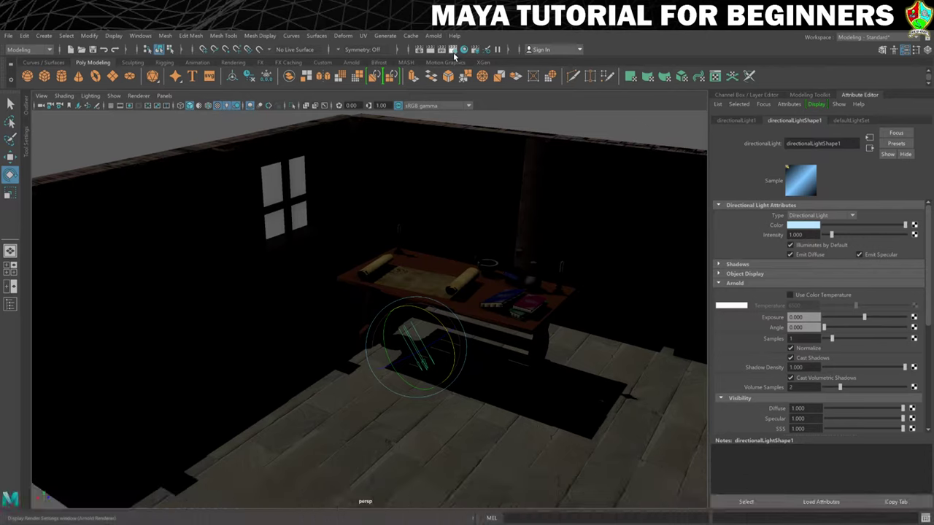
Open Render Settings beside the viewport and toggle the viewport's colour management off.
click(453, 49)
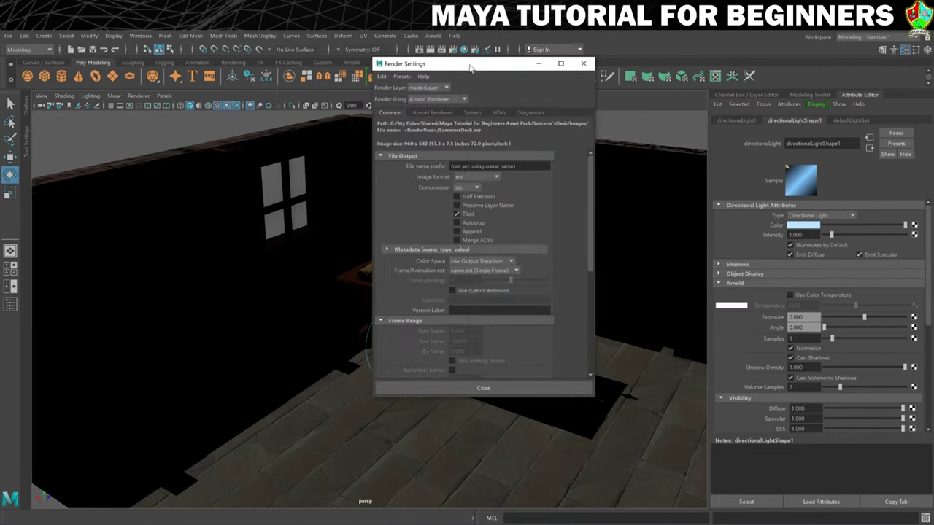
drag(468, 63, 504, 127)
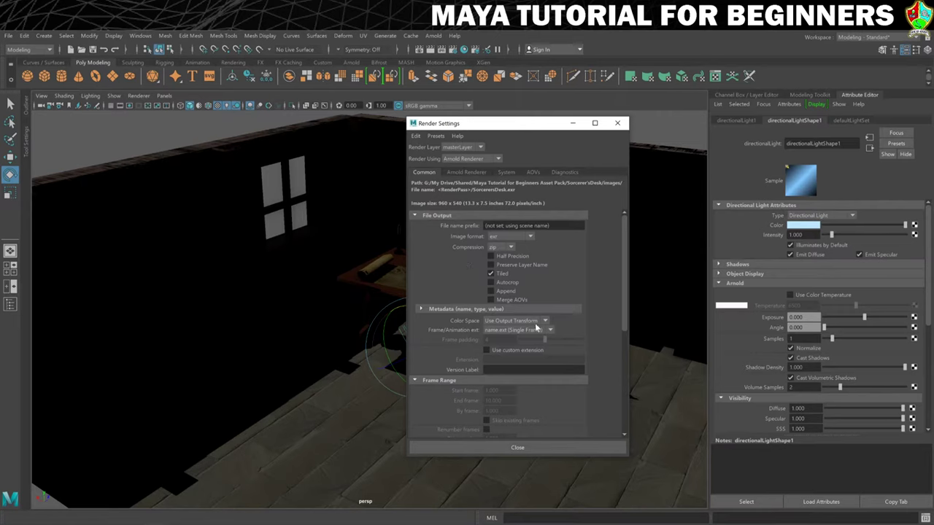
drag(493, 128, 732, 138)
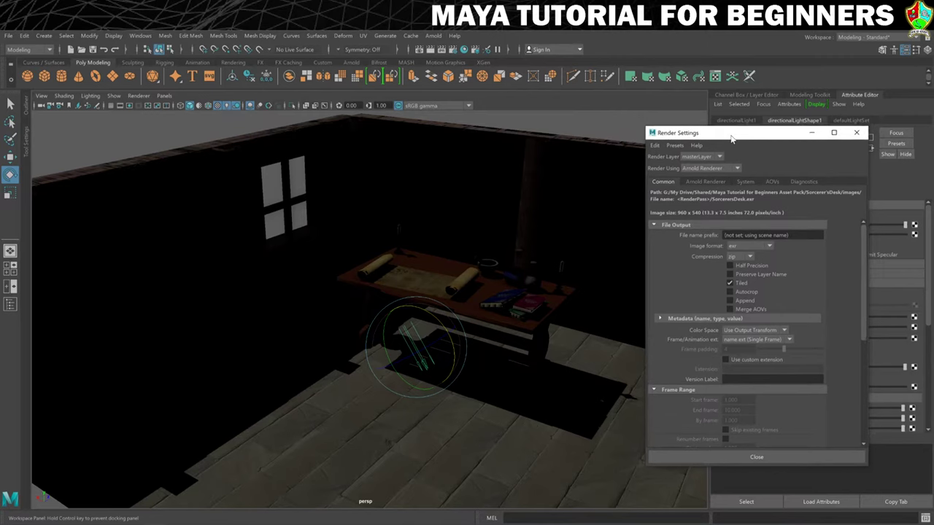
click(399, 106)
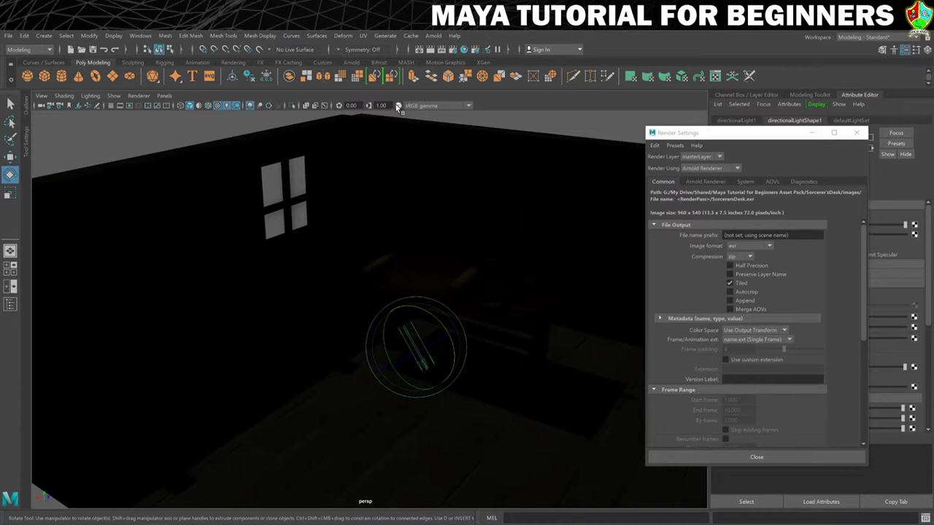
Change the output Color Space from Use Output Transform to Raw.
drag(720, 133, 645, 123)
click(694, 322)
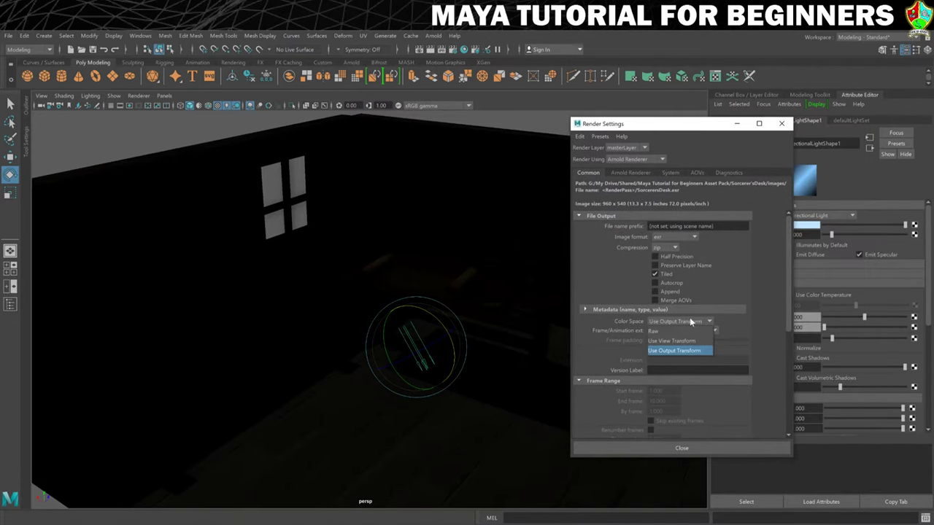
click(653, 333)
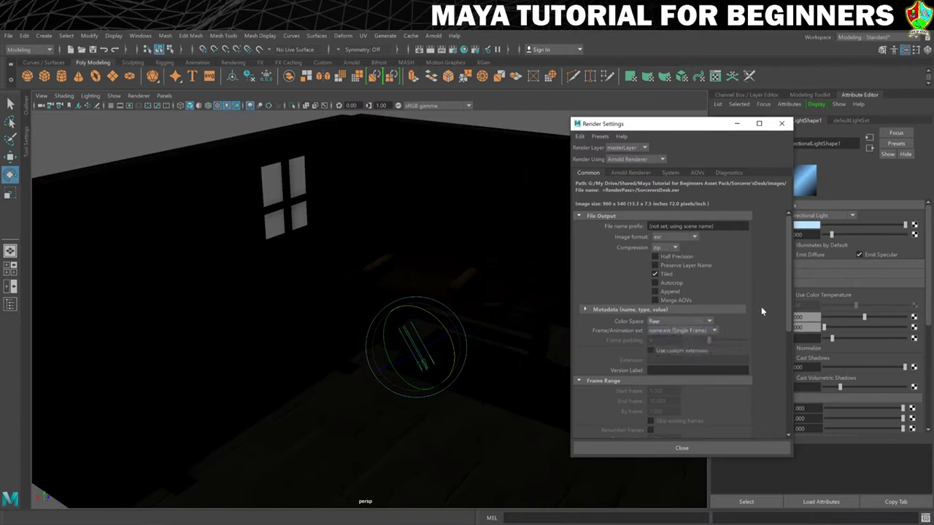
scroll(761, 306, down, 5)
scroll(781, 342, down, 4)
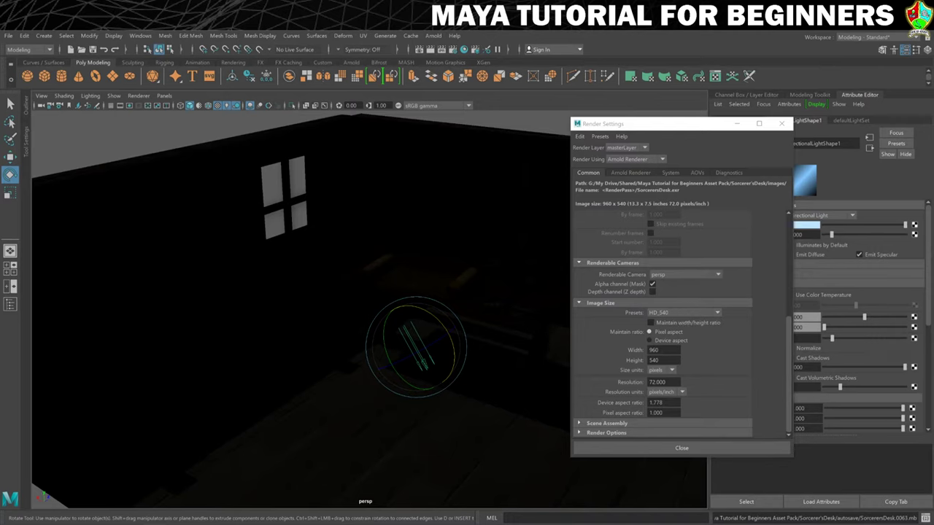
click(668, 312)
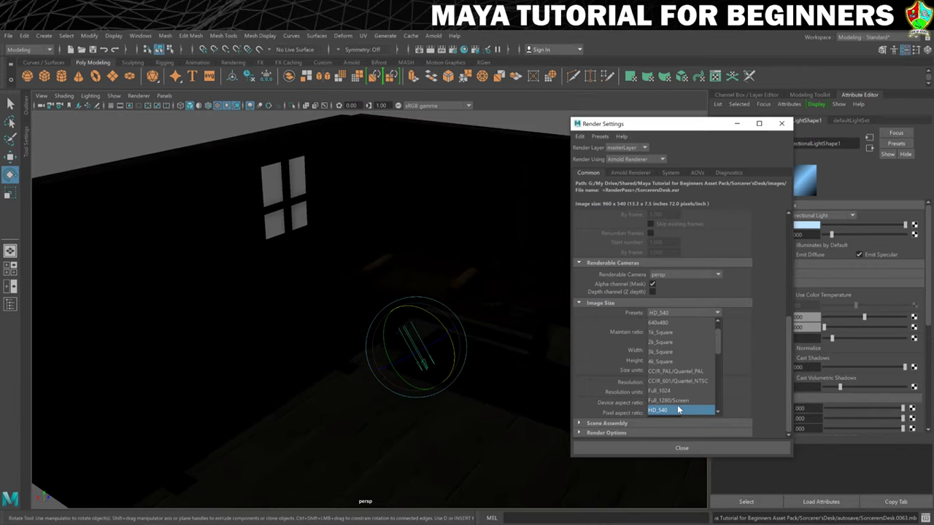
scroll(715, 340, down, 1)
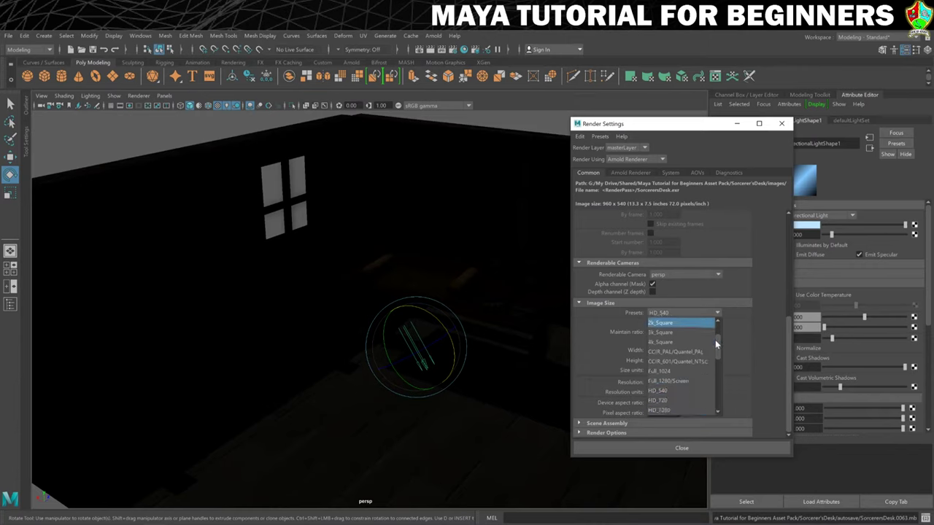
scroll(714, 341, down, 1)
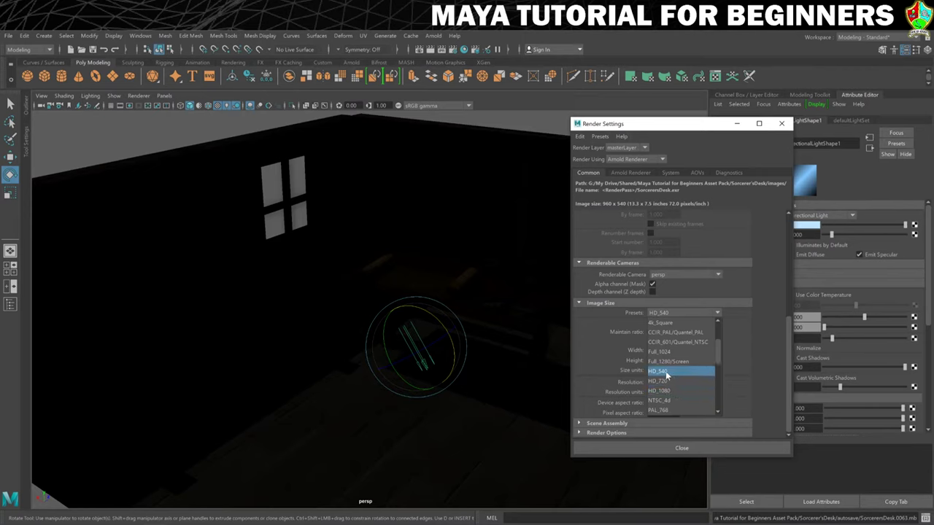
click(664, 371)
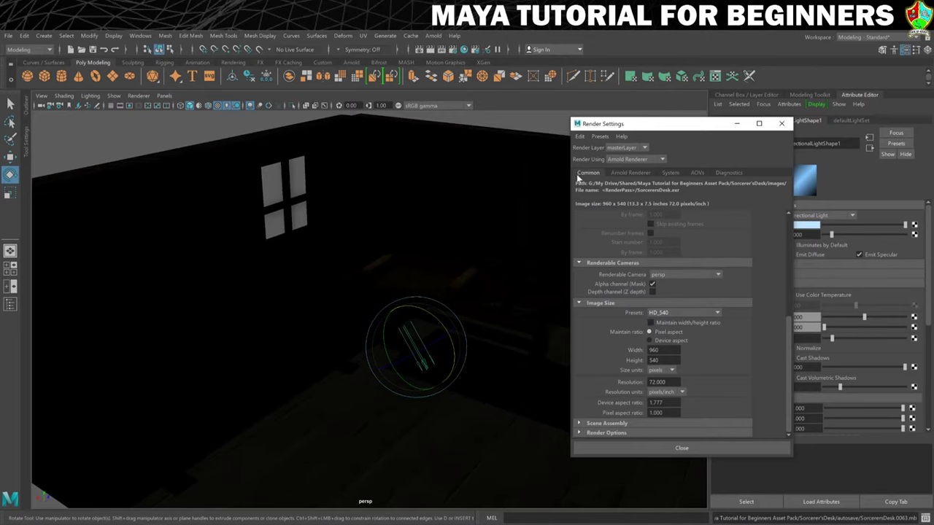
Set the Arnold Camera (AA) sampling to 2 and close Render Settings.
click(632, 173)
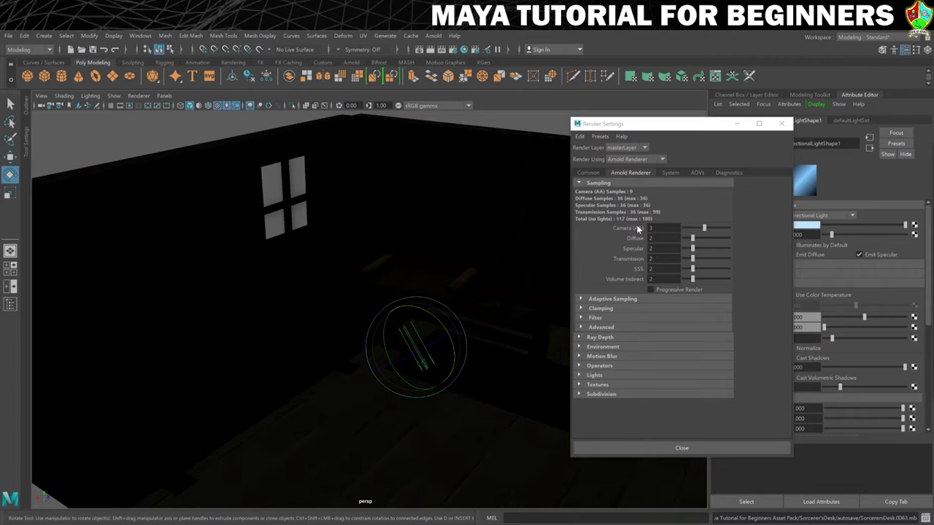
double_click(651, 228)
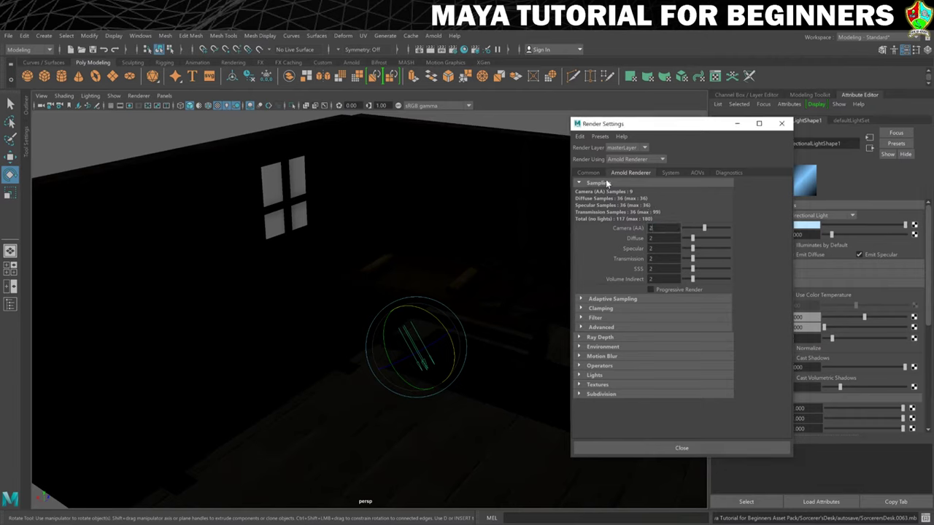
text(2)
key(Return)
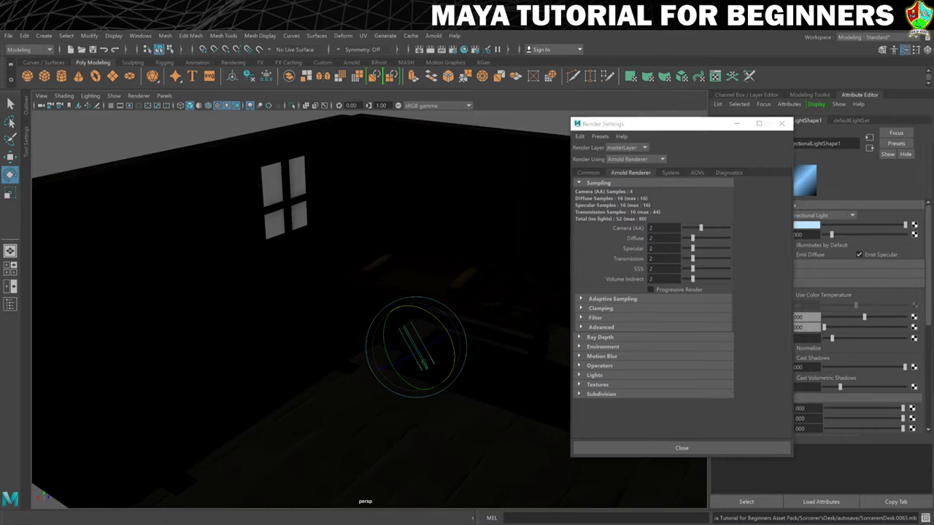
click(709, 447)
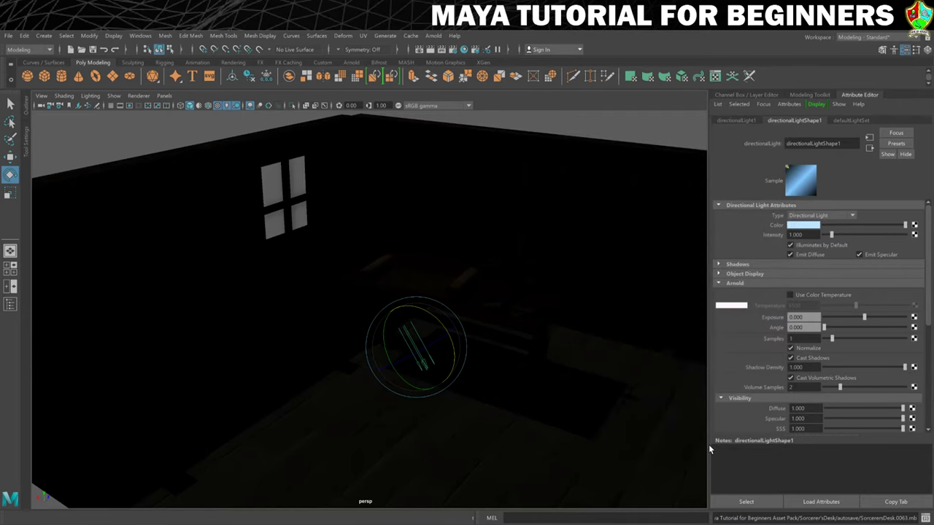
Render the desk room with Arnold and compare it with the sRGB view transform off and back on.
click(430, 50)
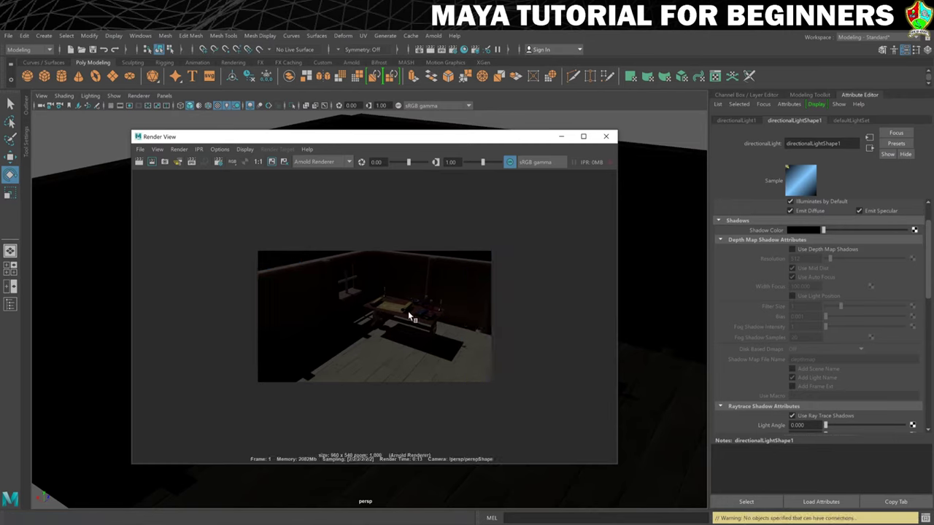
scroll(400, 311, up, 5)
alt+middle_drag(405, 309, 444, 290)
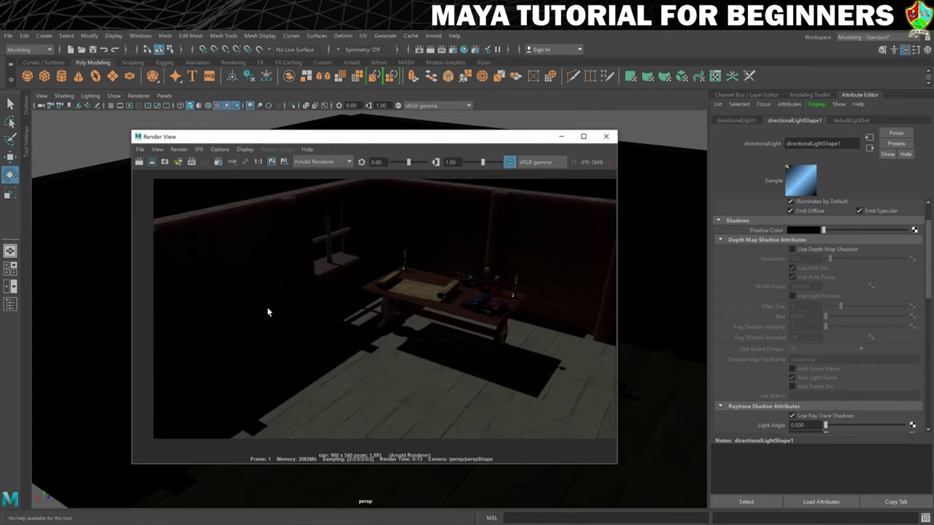
click(510, 163)
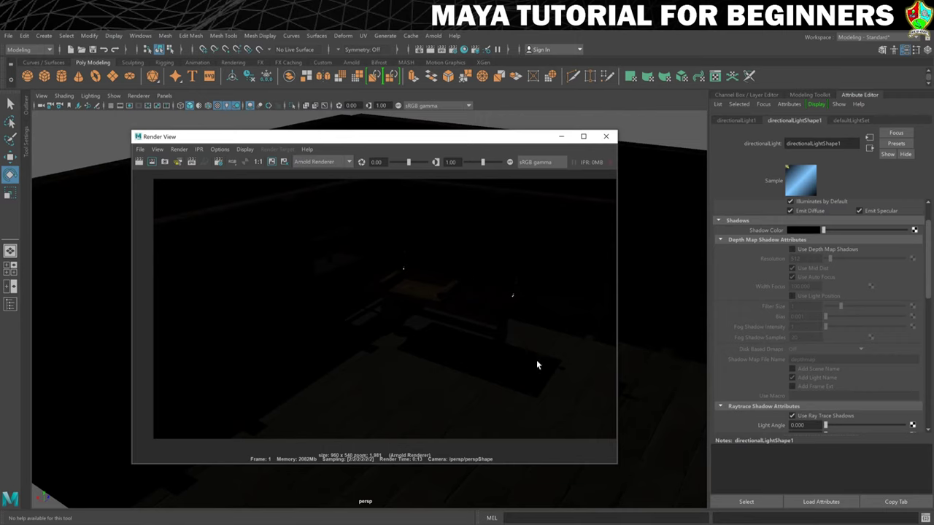
click(510, 163)
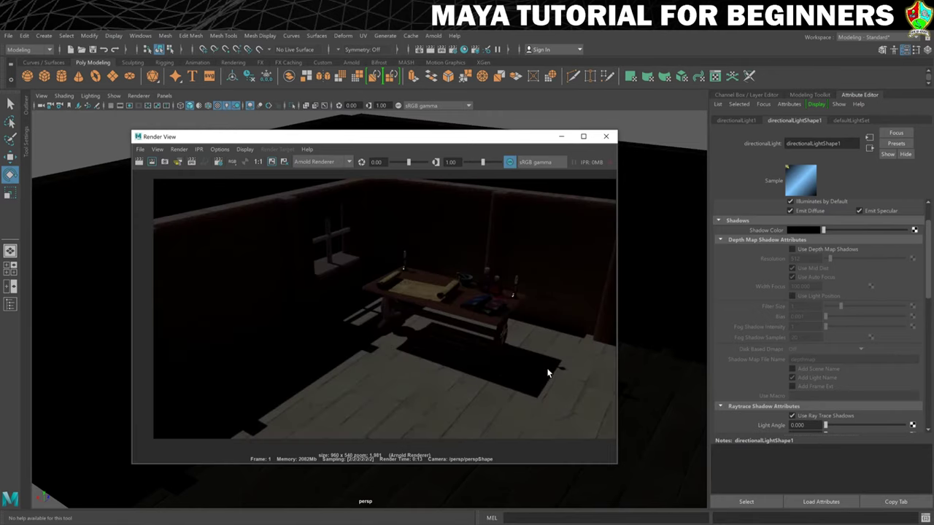
Close Render View and raise the directional light's Intensity to 2, then 3.
click(605, 137)
scroll(768, 257, up, 2)
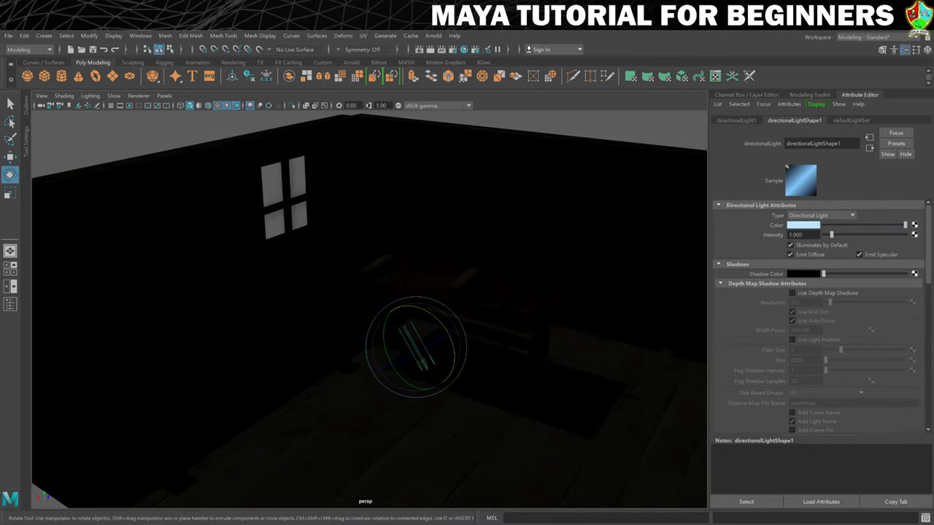
double_click(799, 234)
text(2)
key(Return)
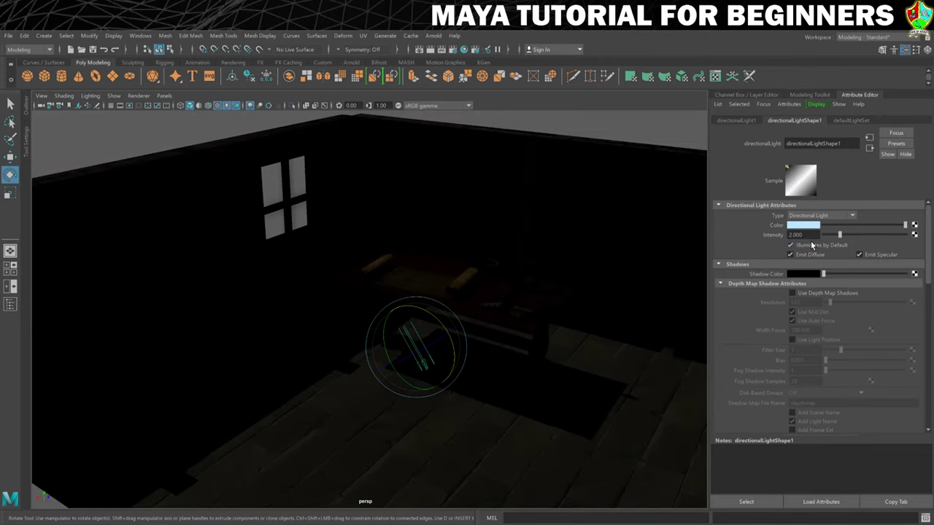
double_click(792, 235)
text(3)
key(Return)
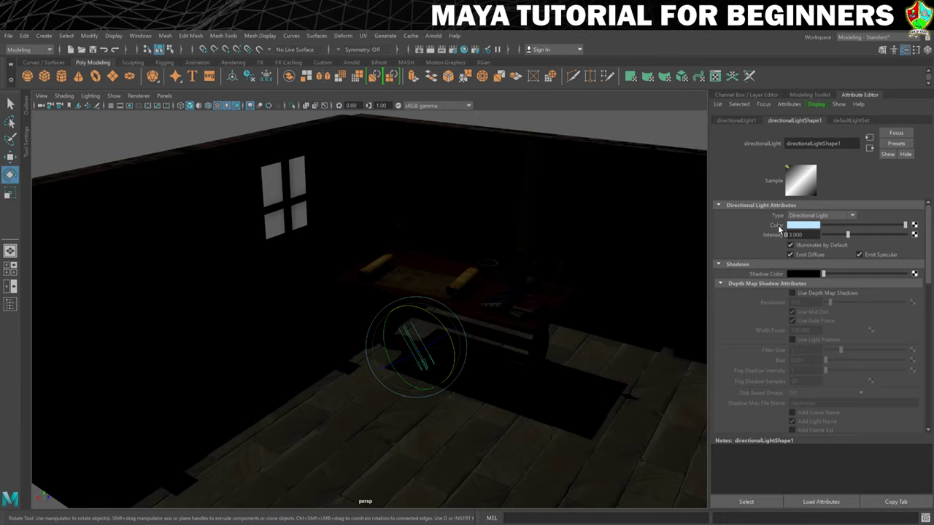
Set the light's Arnold Angle to 5 for softer shadows.
click(733, 265)
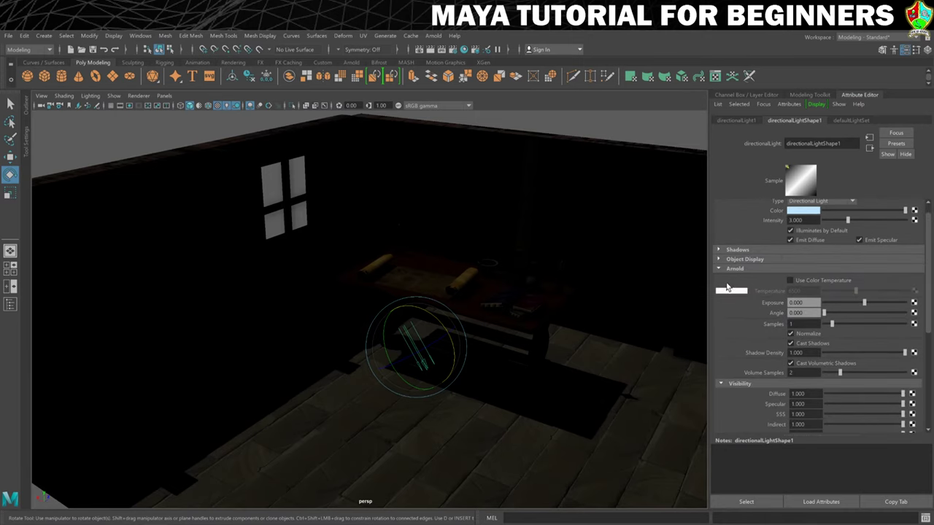
scroll(735, 273, down, 1)
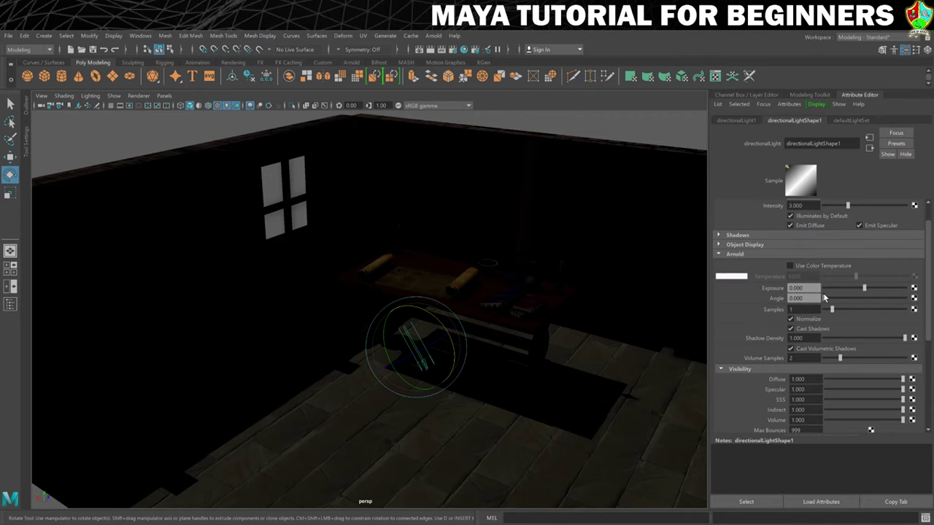
drag(825, 299, 866, 302)
click(431, 50)
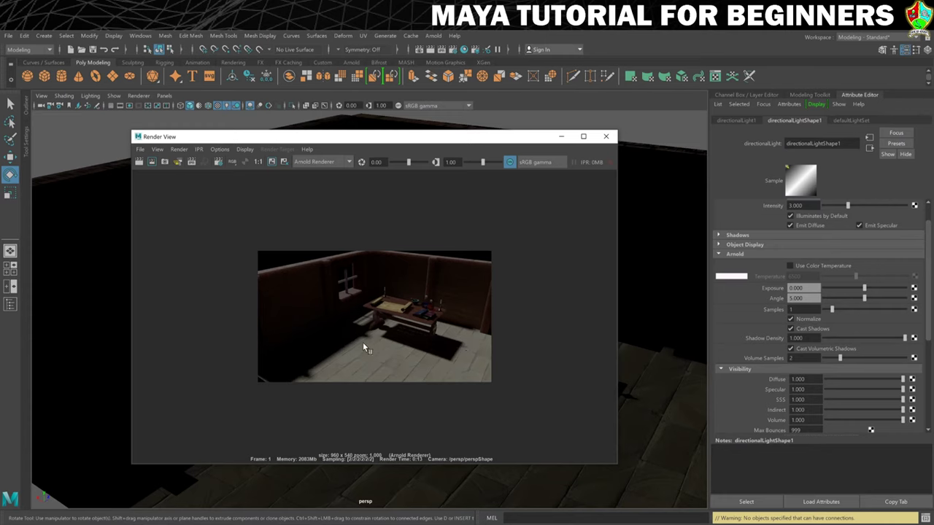
click(509, 162)
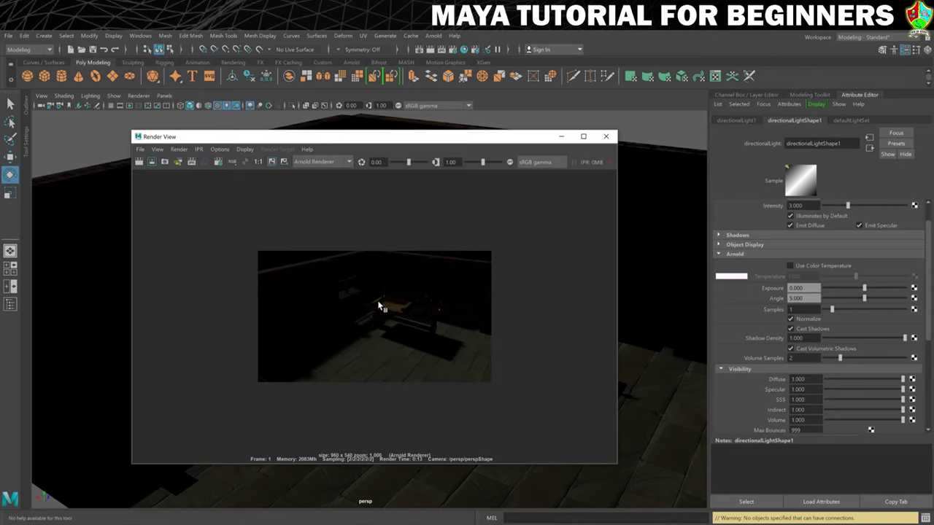
click(607, 136)
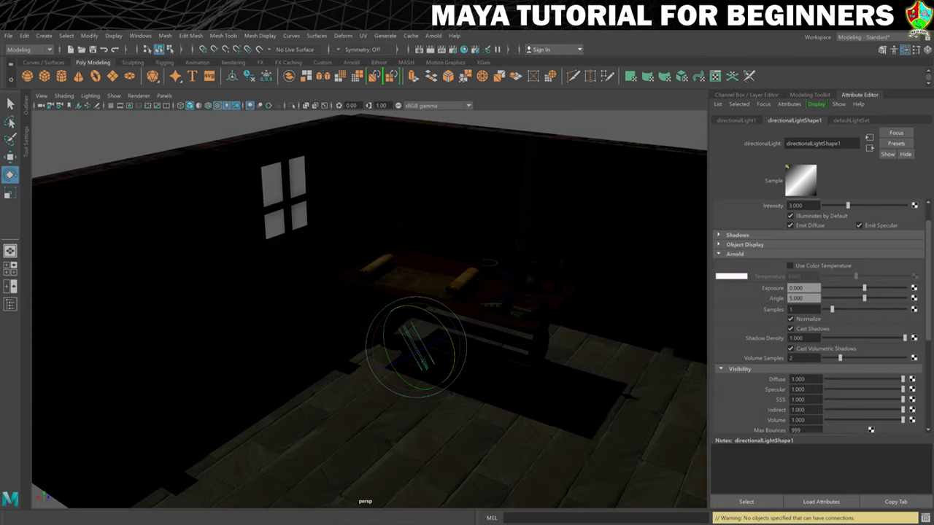
Set the directional light's Intensity to 4.
click(799, 205)
click(791, 206)
text(4)
key(Return)
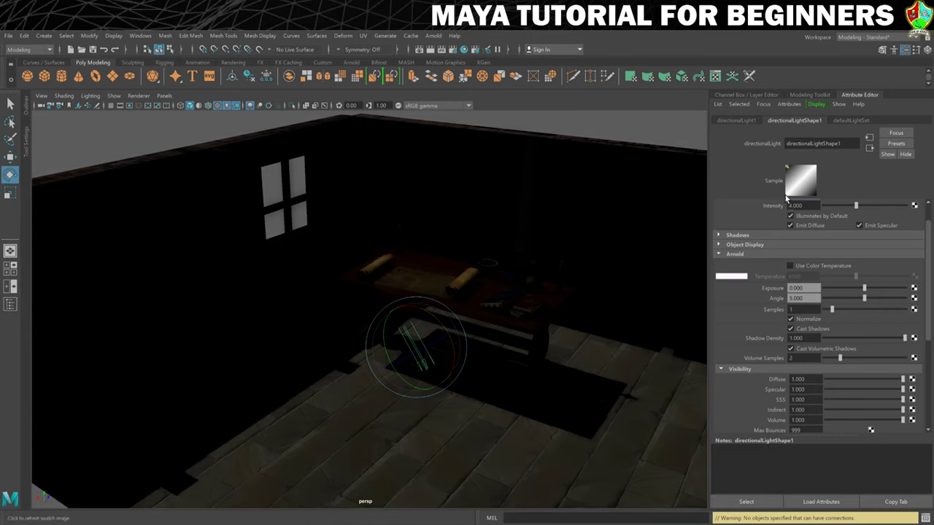
Render the frame again and view it zoomed in without the sRGB transform.
click(429, 50)
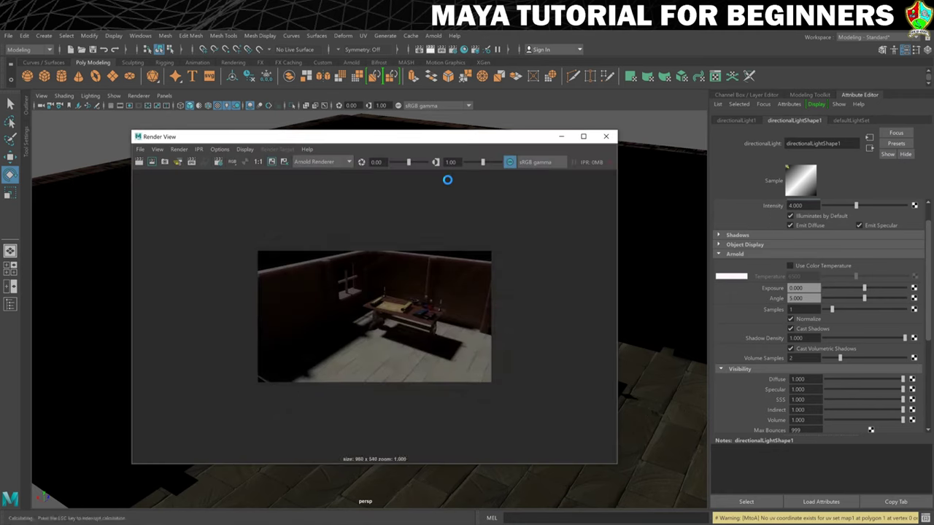
click(510, 163)
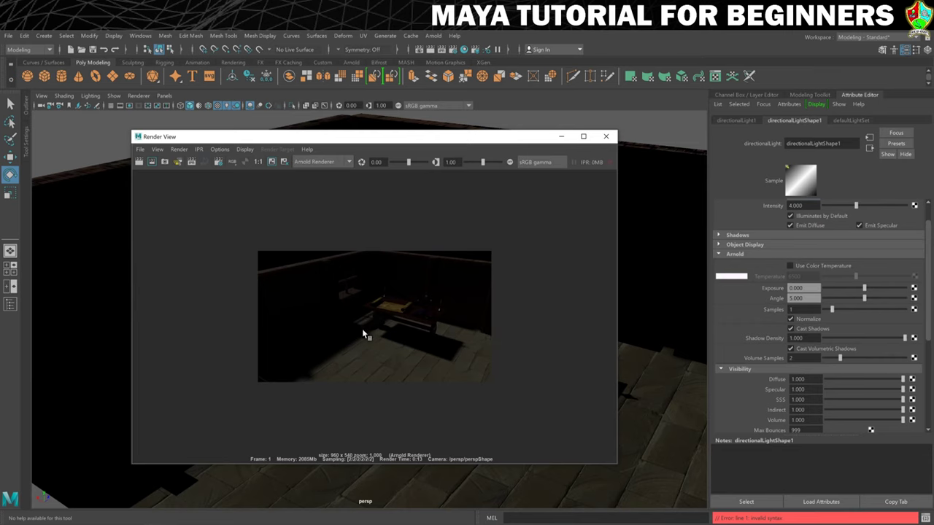
scroll(390, 324, up, 5)
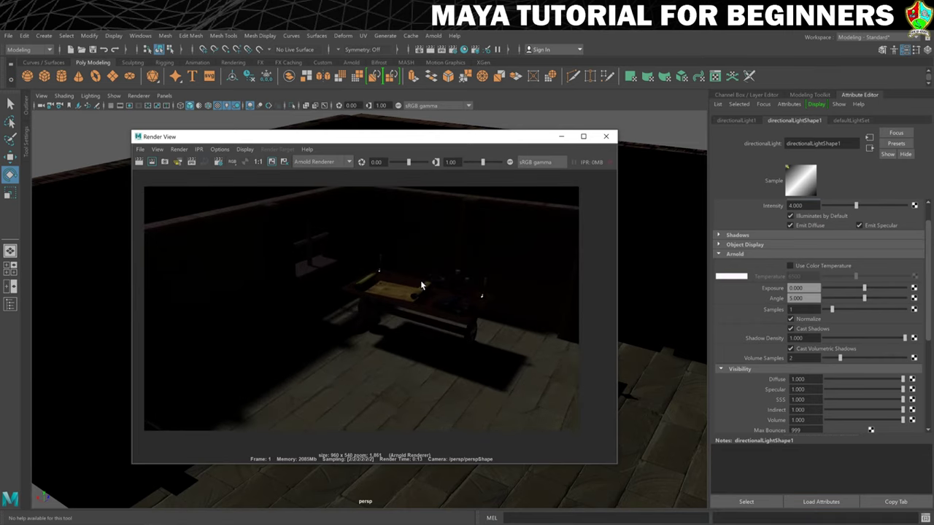